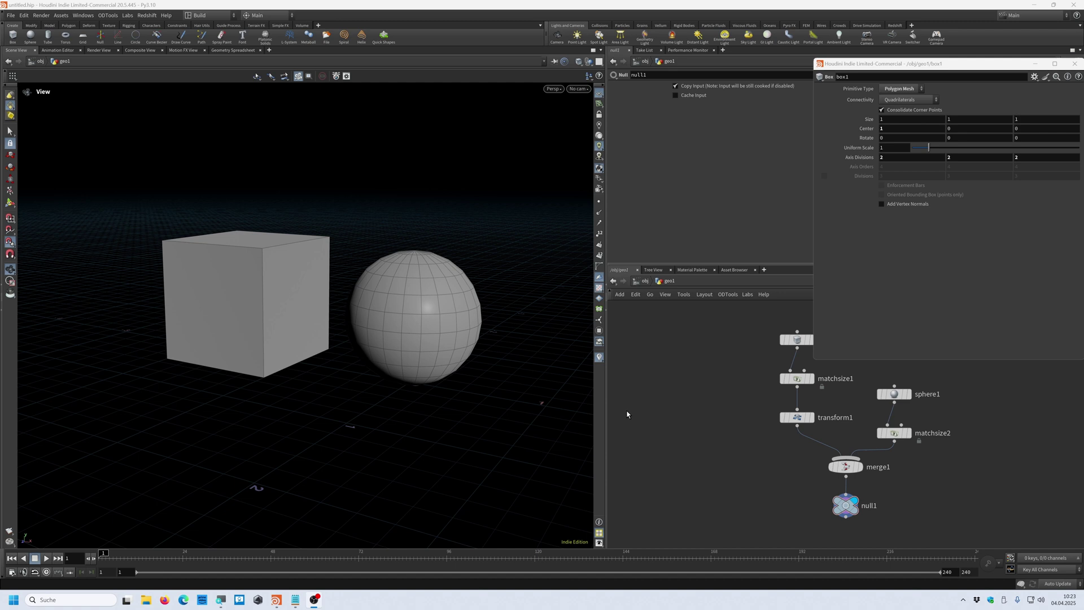
- Check the merged geometry's point positions in the Geometry Spreadsheet and return to the scene view
click(230, 51)
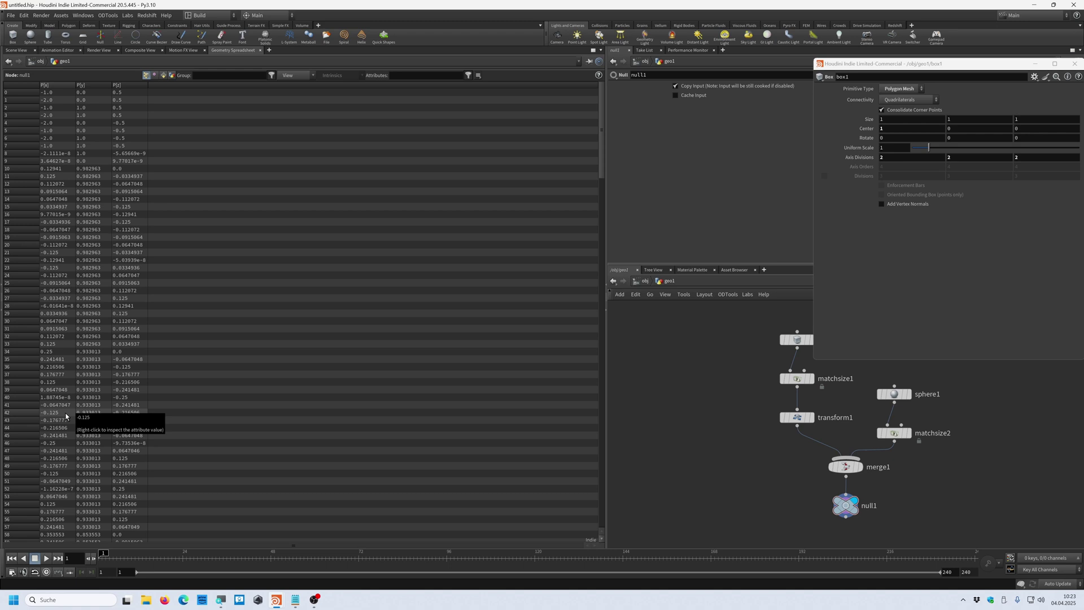
click(16, 50)
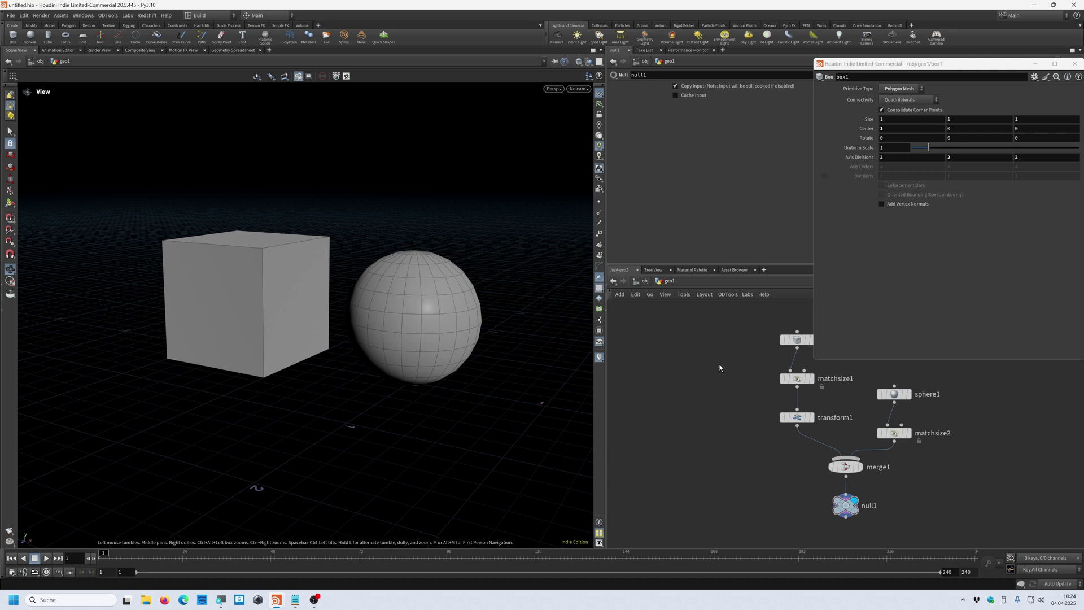
- Activate the Labs Ruler tool and measure several freehand distances in the empty space around the box and sphere
key(Tab)
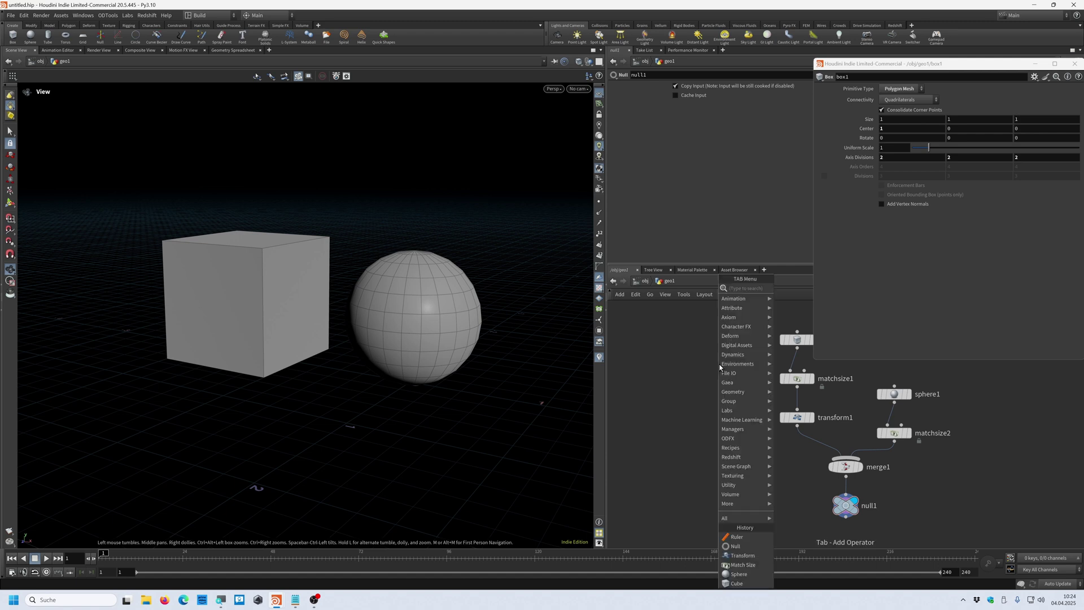
text(ruler)
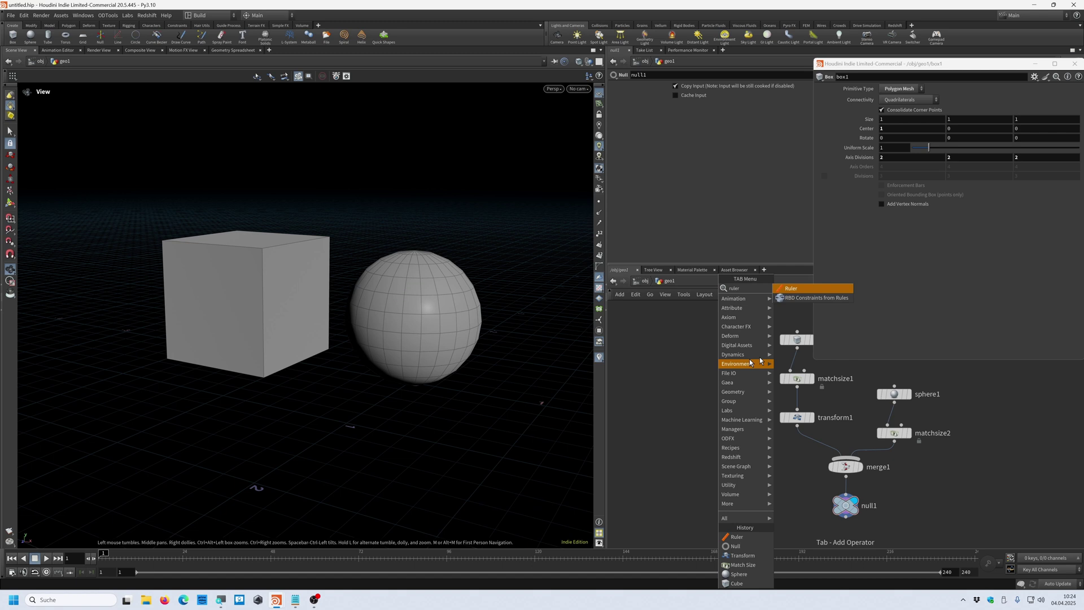
click(792, 289)
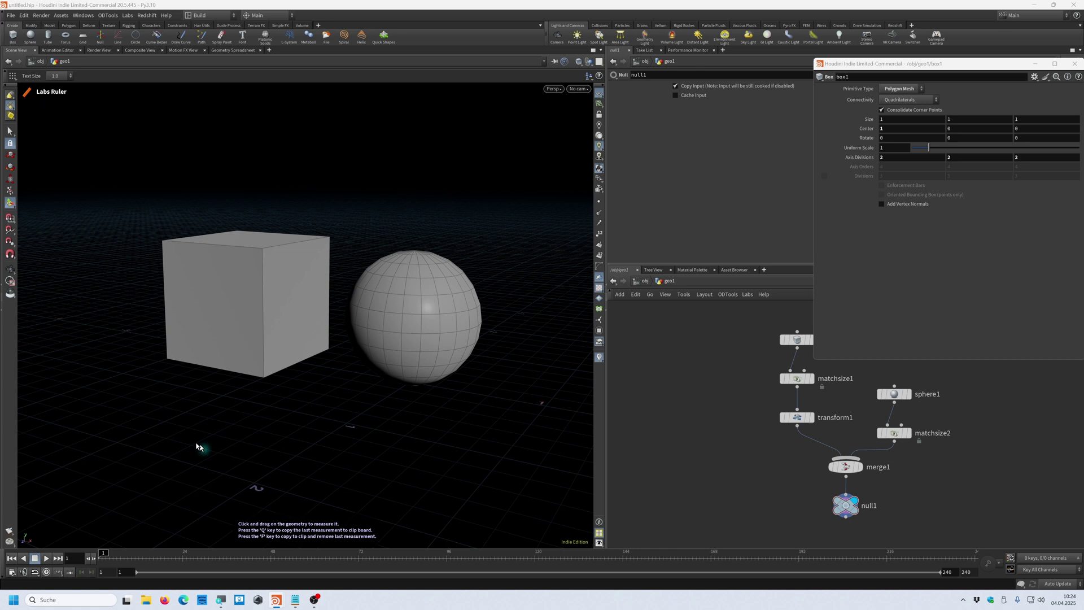
drag(249, 435, 210, 129)
drag(179, 166, 76, 280)
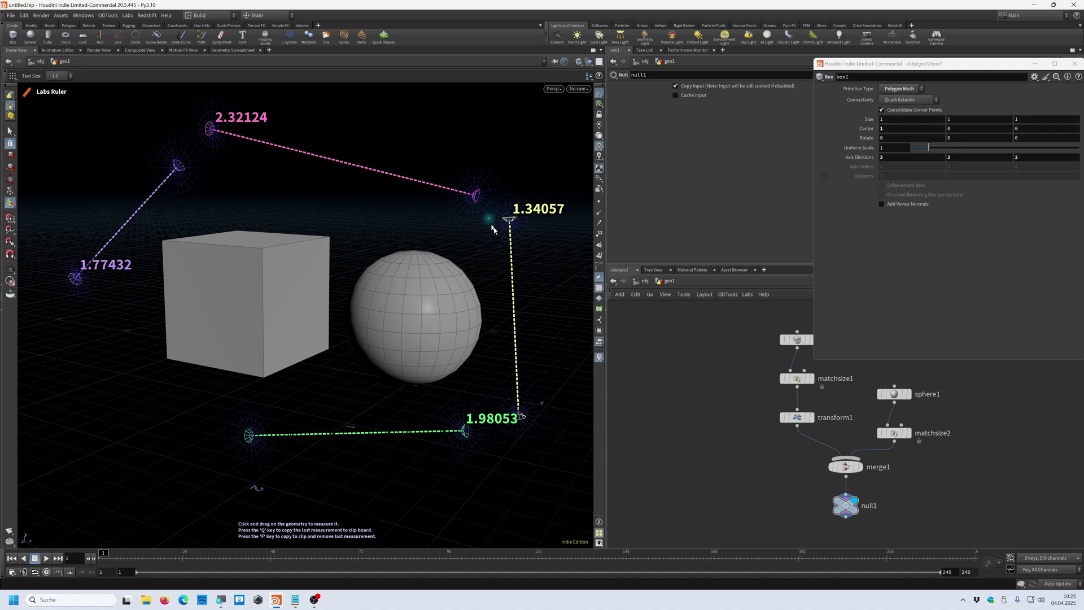
alt+drag(489, 224, 535, 220)
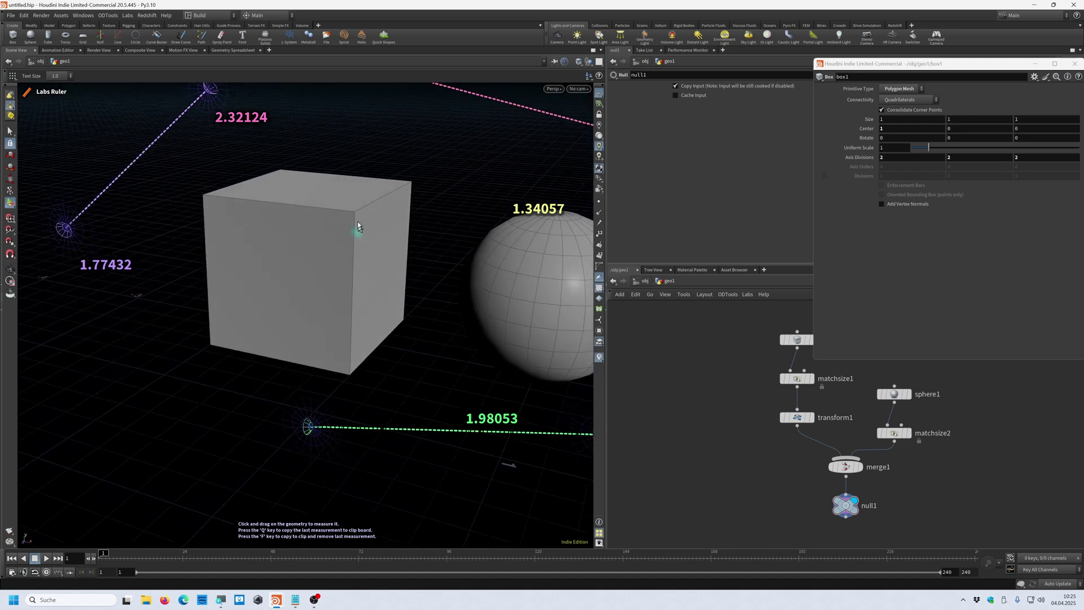
- Measure the box's front vertical edge freehand from its upper corner to its lower corner
drag(355, 211, 371, 375)
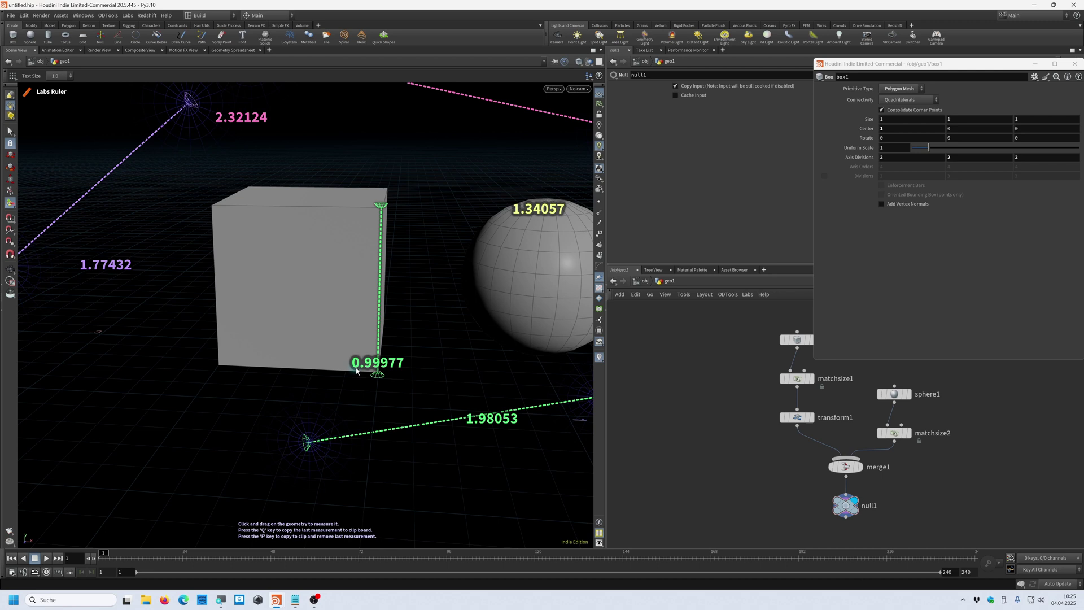
alt+drag(357, 369, 364, 350)
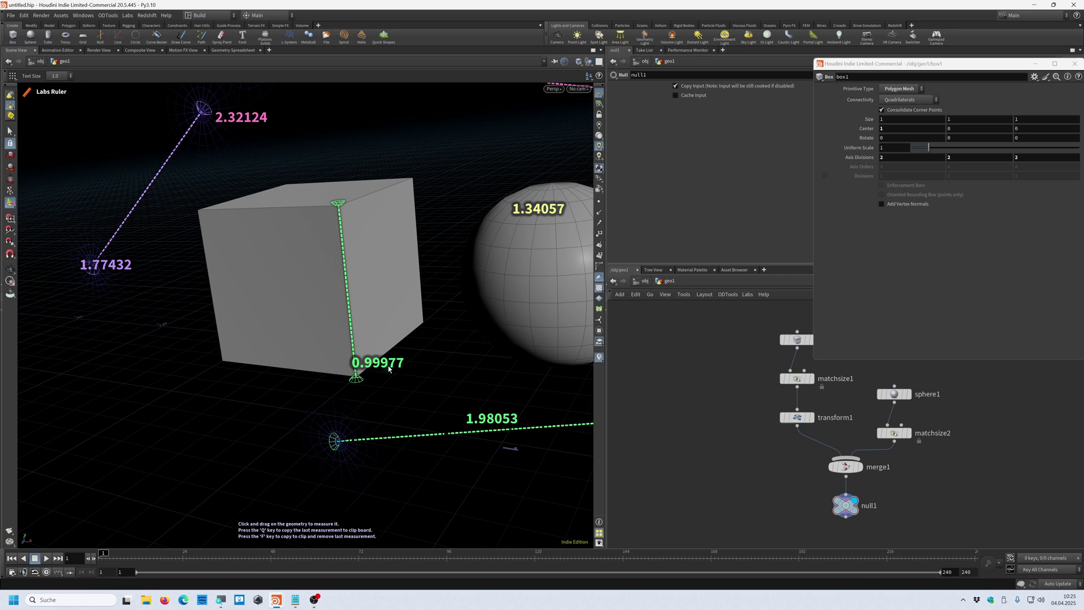
alt+drag(390, 369, 401, 306)
- Remove all ruler measurements from the viewport, one after another, starting with the most recent
key(f)
key(f)
key(f)
key(f)
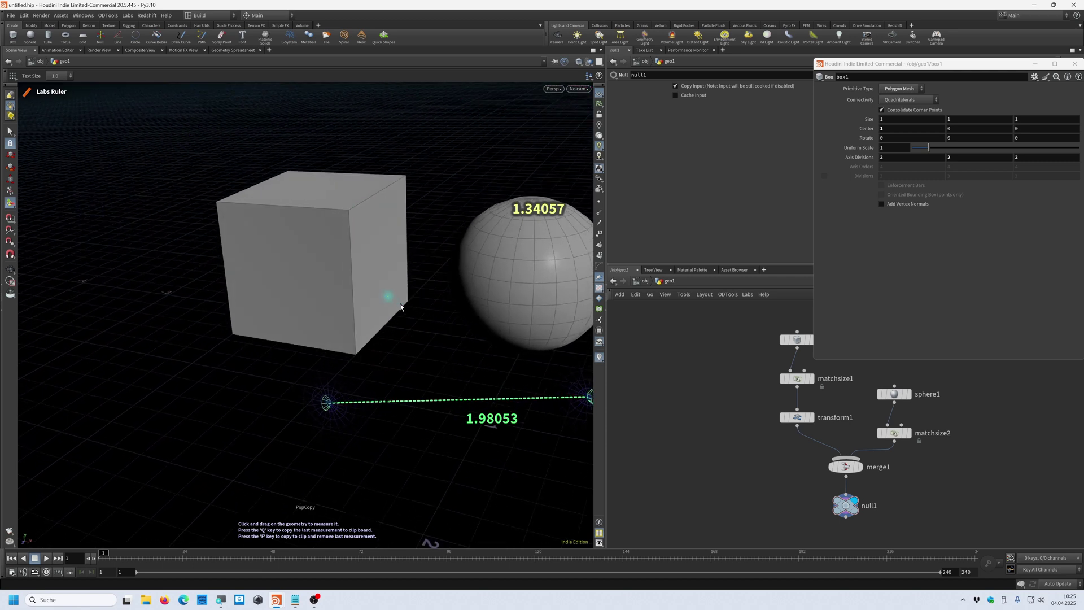
key(f)
scroll(400, 306, down, 4)
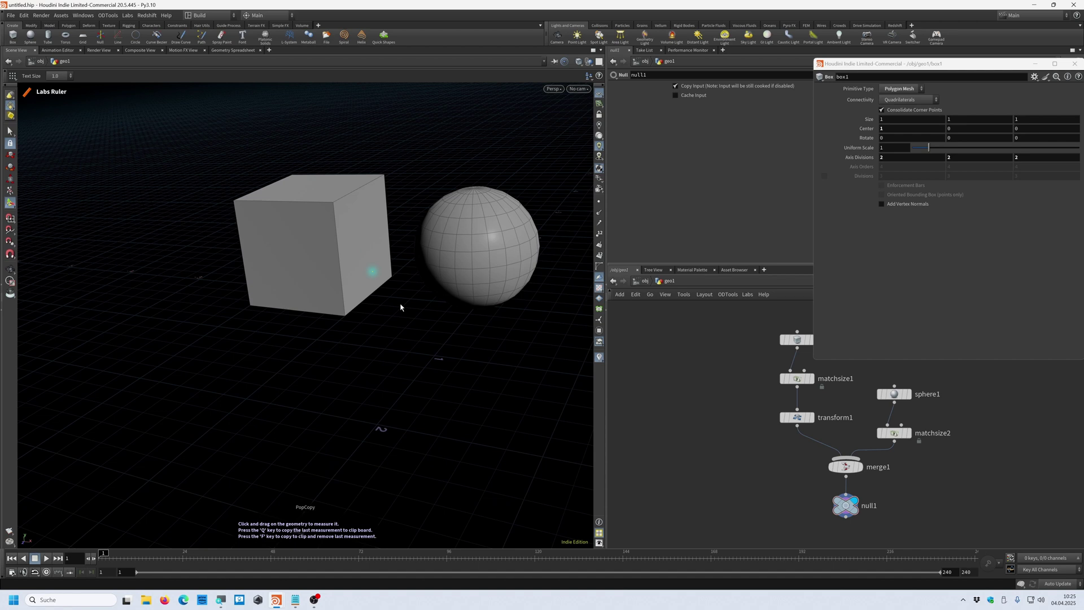
- With point snapping on, measure the three box edges meeting at the upper front corner and the distance from that corner to a sphere point
scroll(401, 307, up, 4)
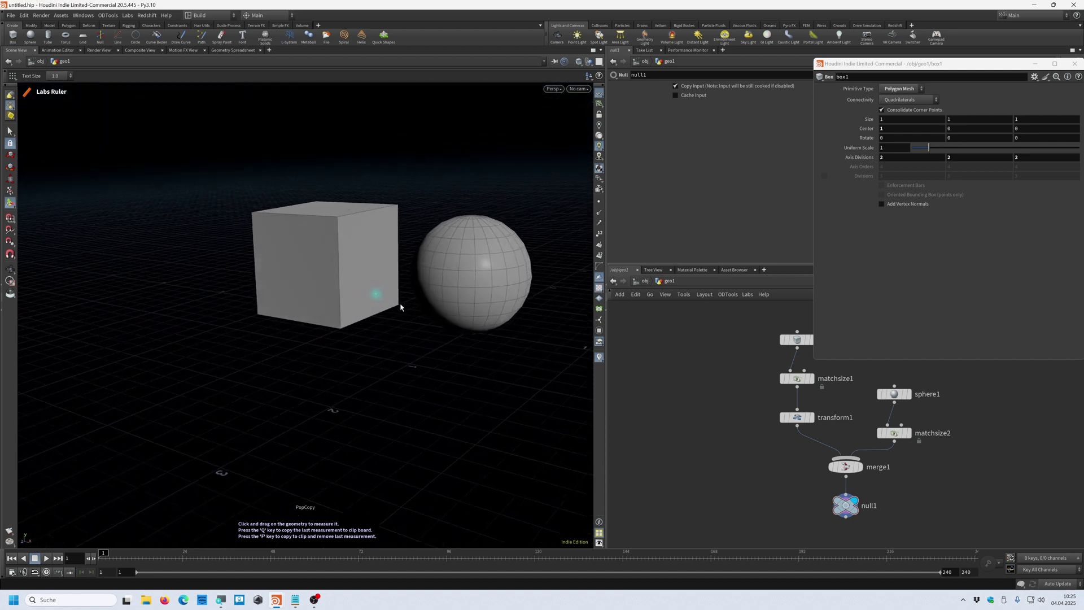
scroll(400, 306, up, 2)
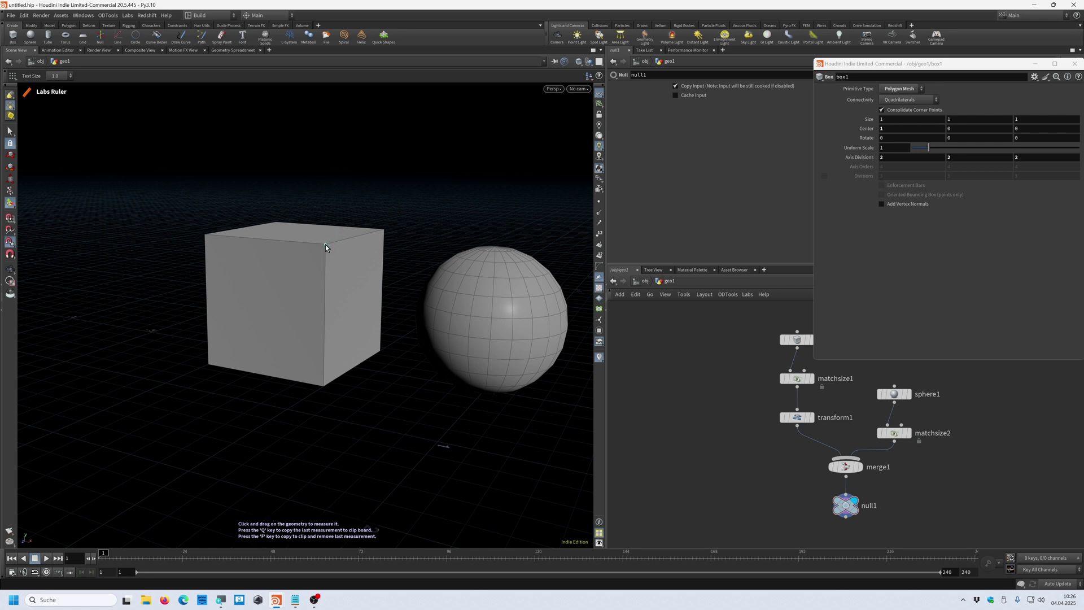
drag(325, 244, 432, 220)
alt+drag(383, 247, 337, 262)
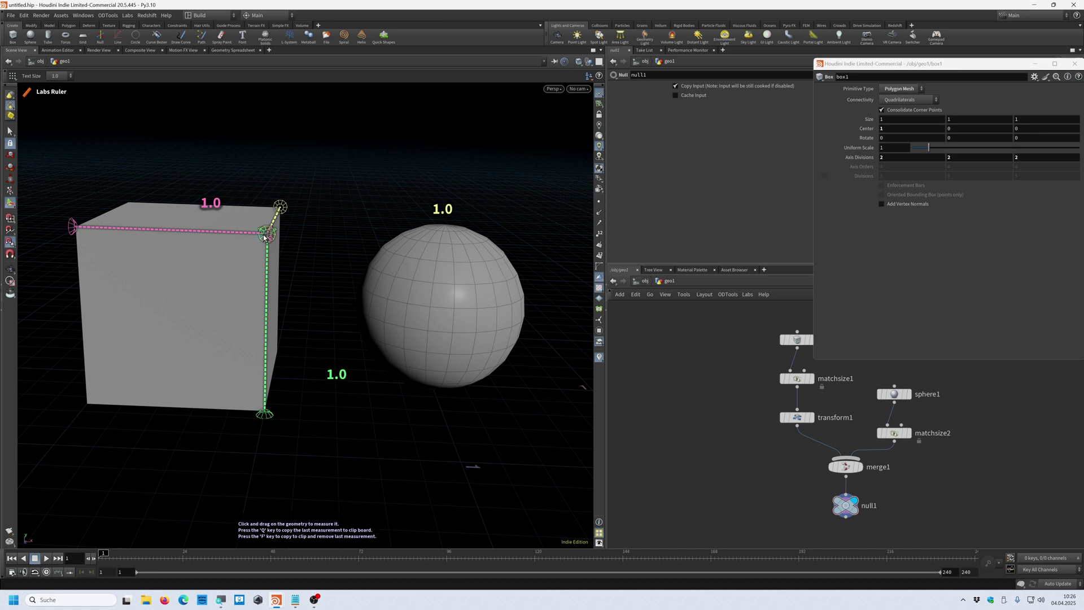
drag(267, 236, 392, 308)
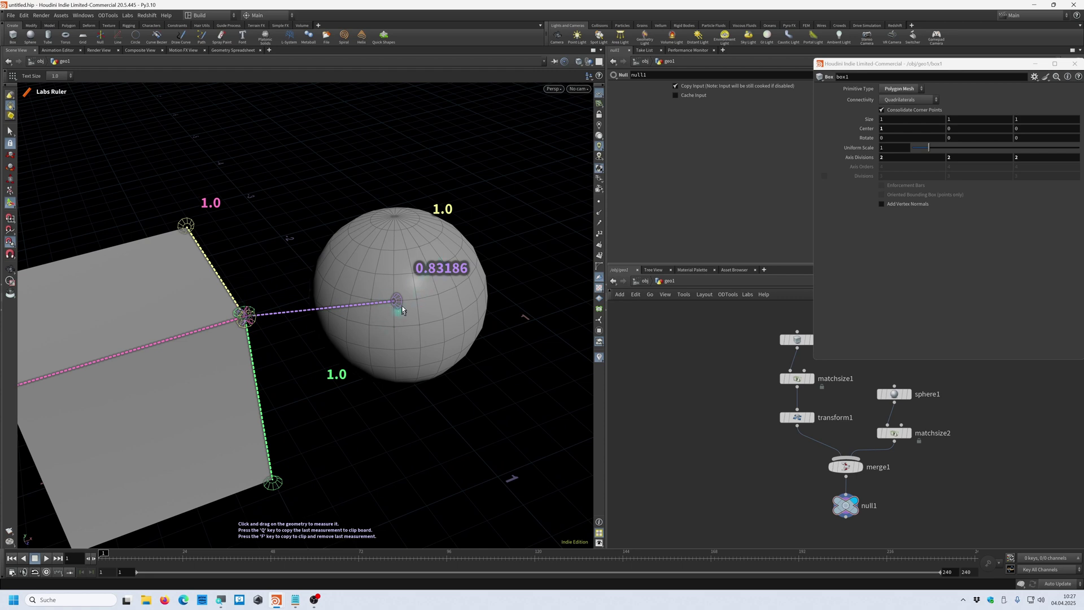
alt+drag(398, 303, 399, 303)
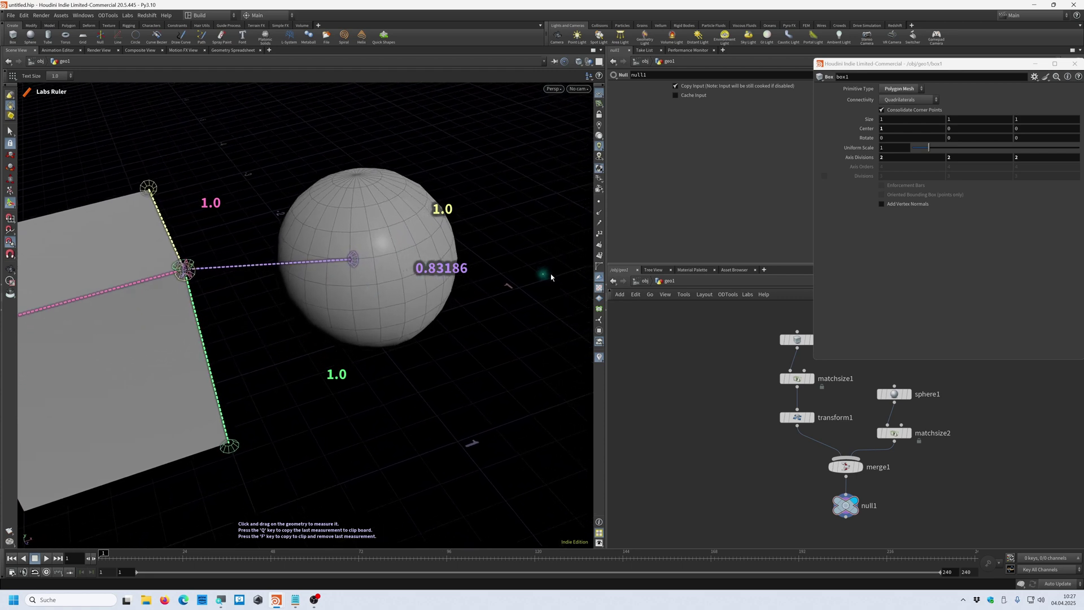
- Display point numbers temporarily to inspect which box and sphere points the last measurement connects
click(599, 234)
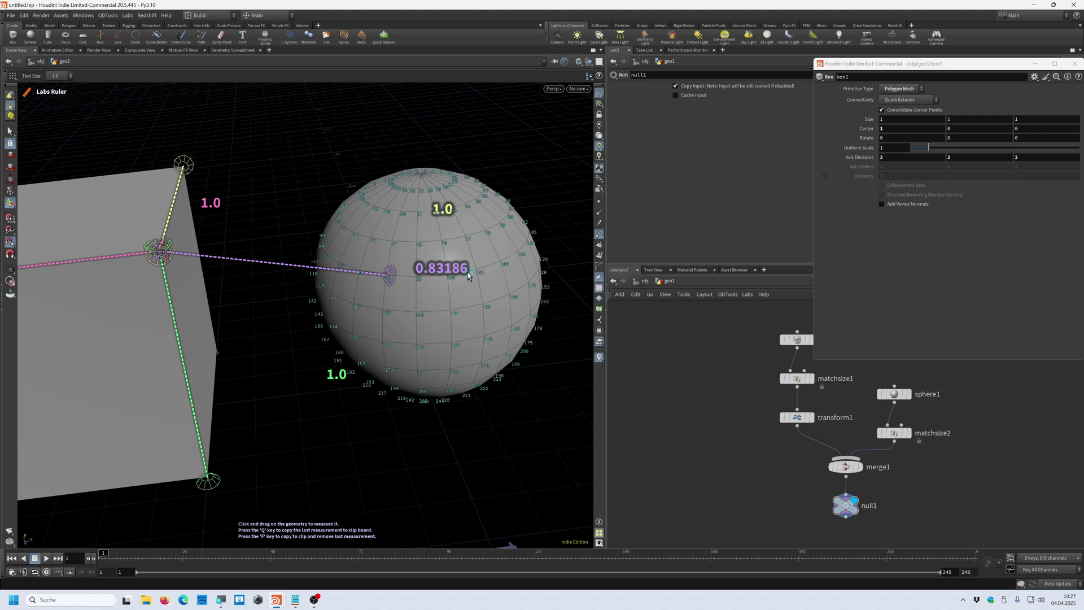
scroll(455, 275, up, 2)
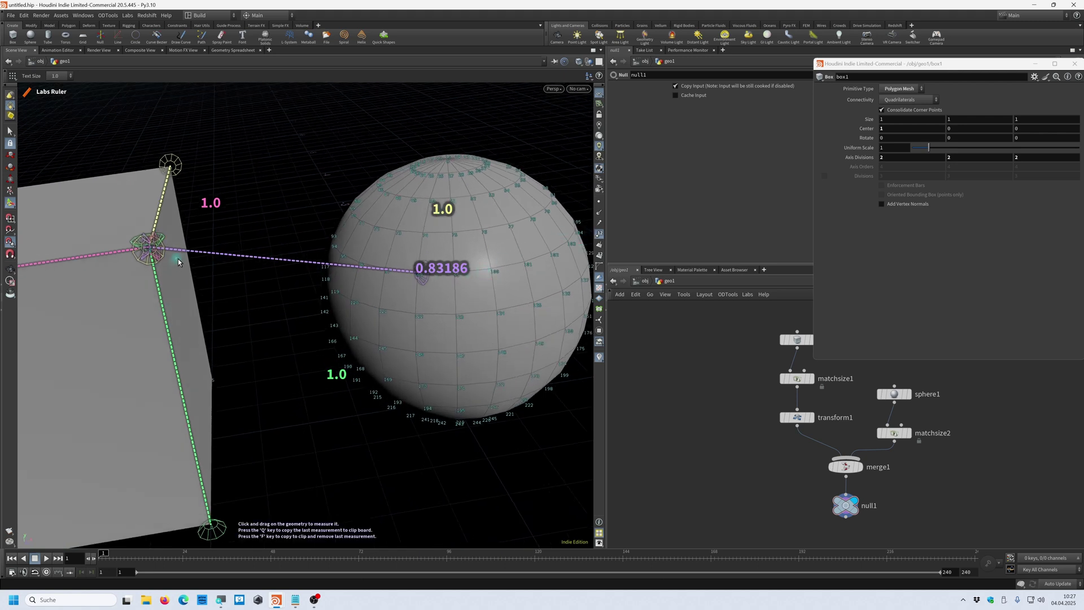
alt+drag(156, 252, 429, 274)
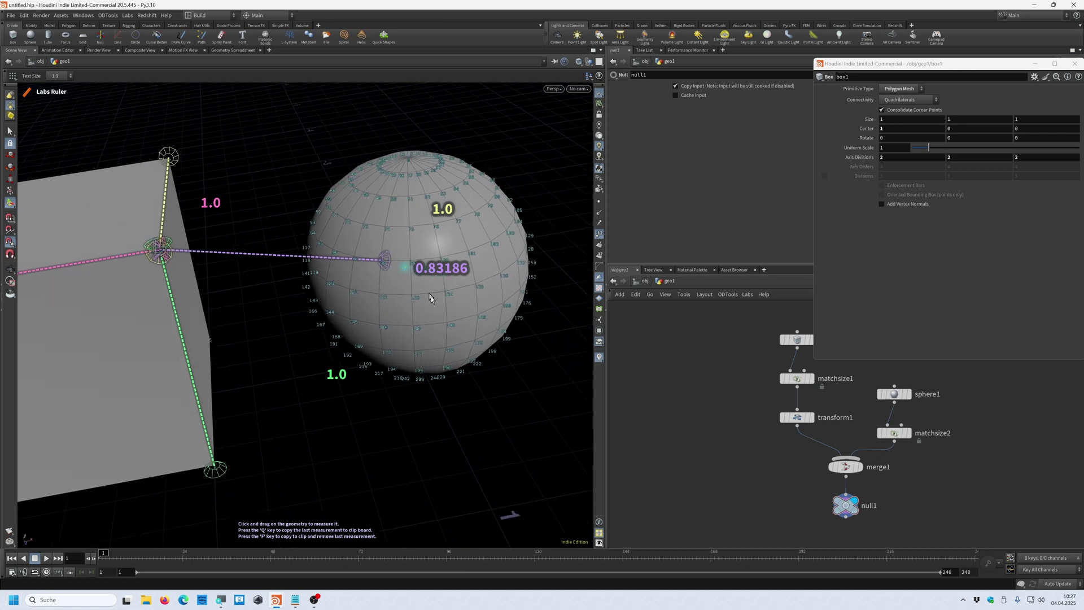
scroll(395, 265, up, 3)
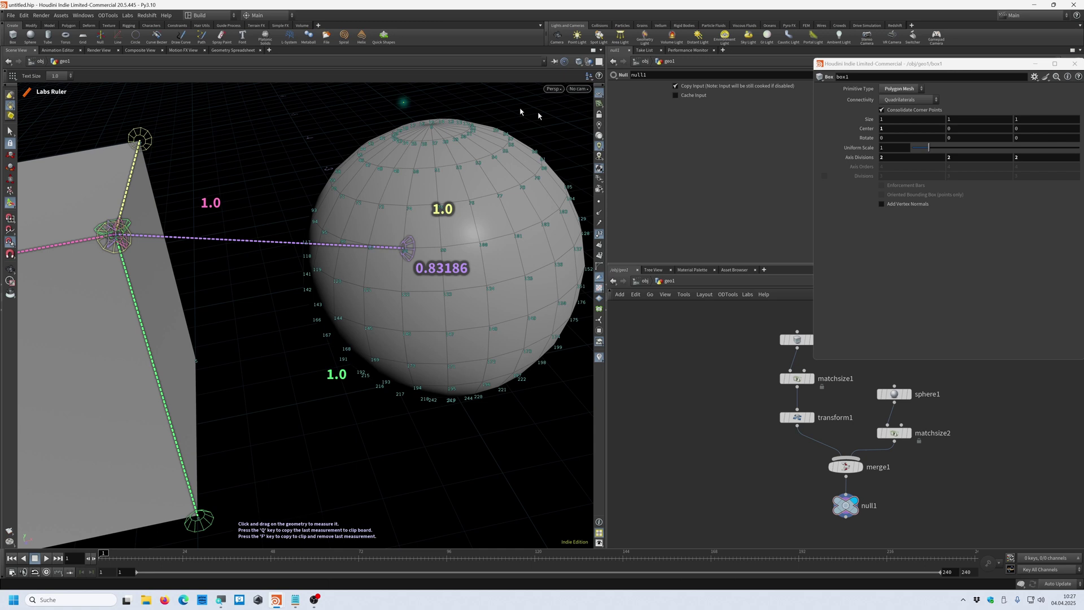
scroll(413, 289, down, 3)
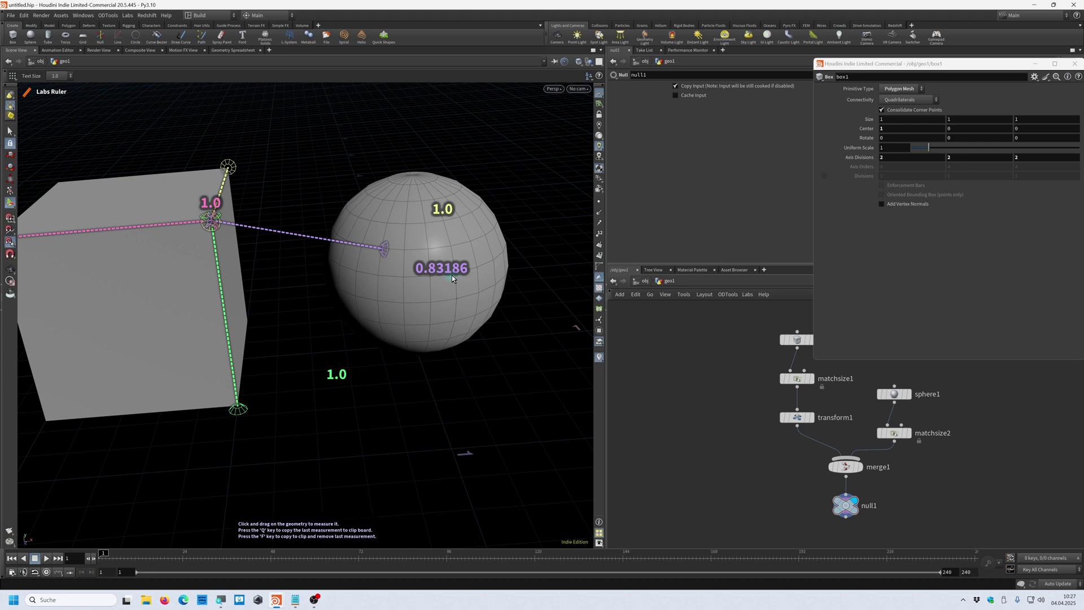
- Copy the box-to-sphere measurement and paste it as the box's Uniform Scale, 0.8318576231741175
alt+drag(438, 267, 470, 283)
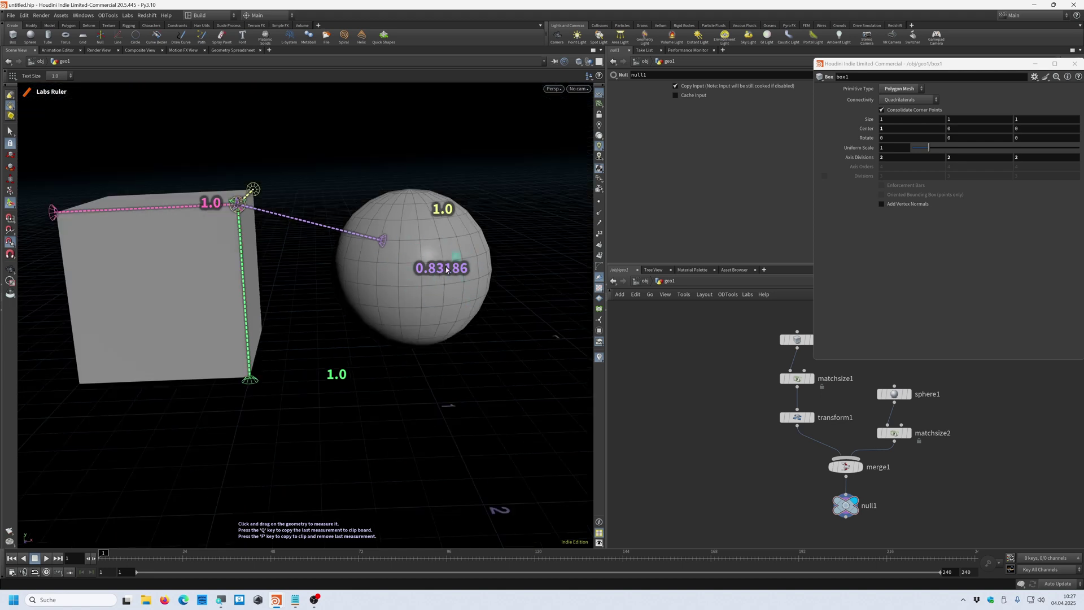
alt+drag(439, 275, 371, 392)
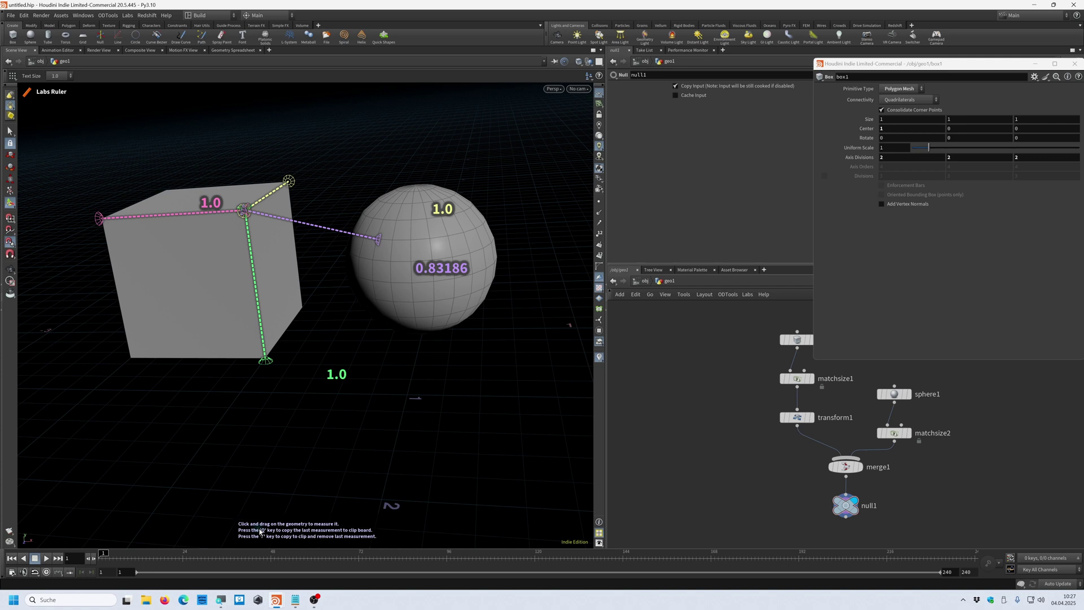
key(q)
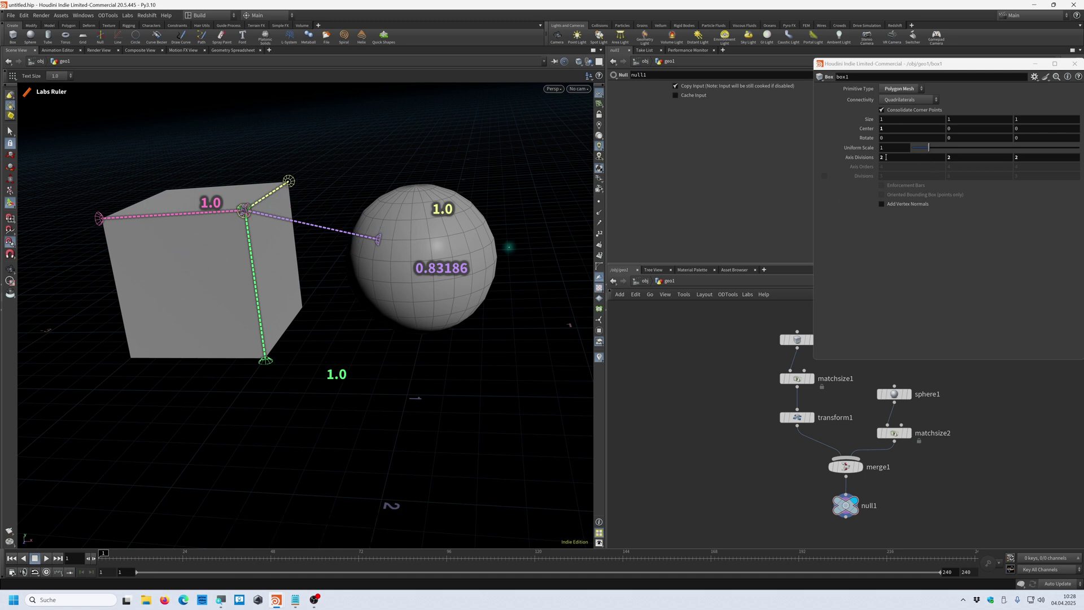
drag(894, 149, 862, 150)
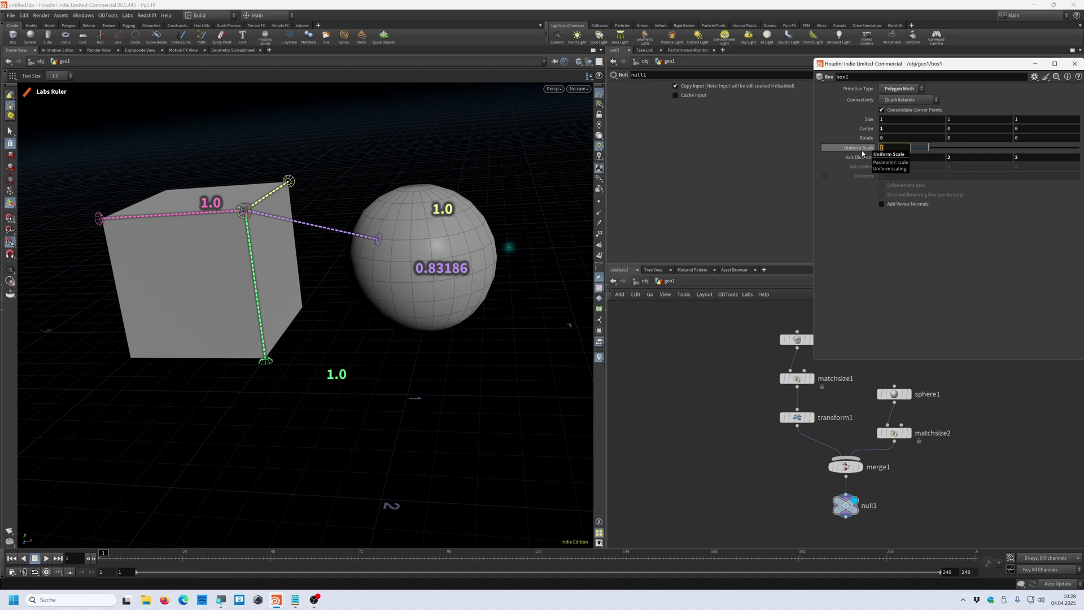
key(ctrl+v)
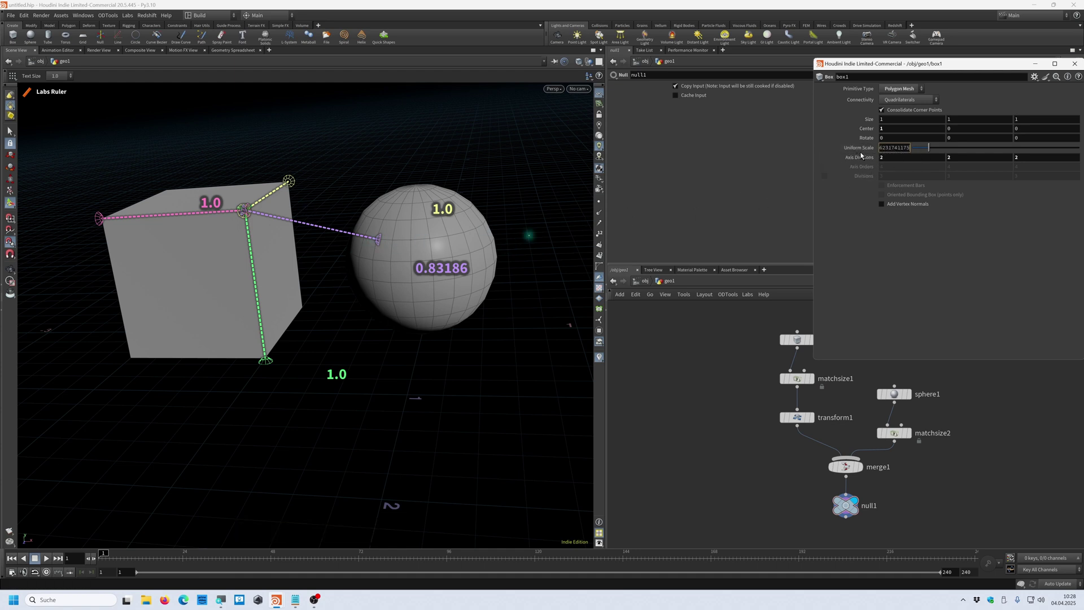
key(Return)
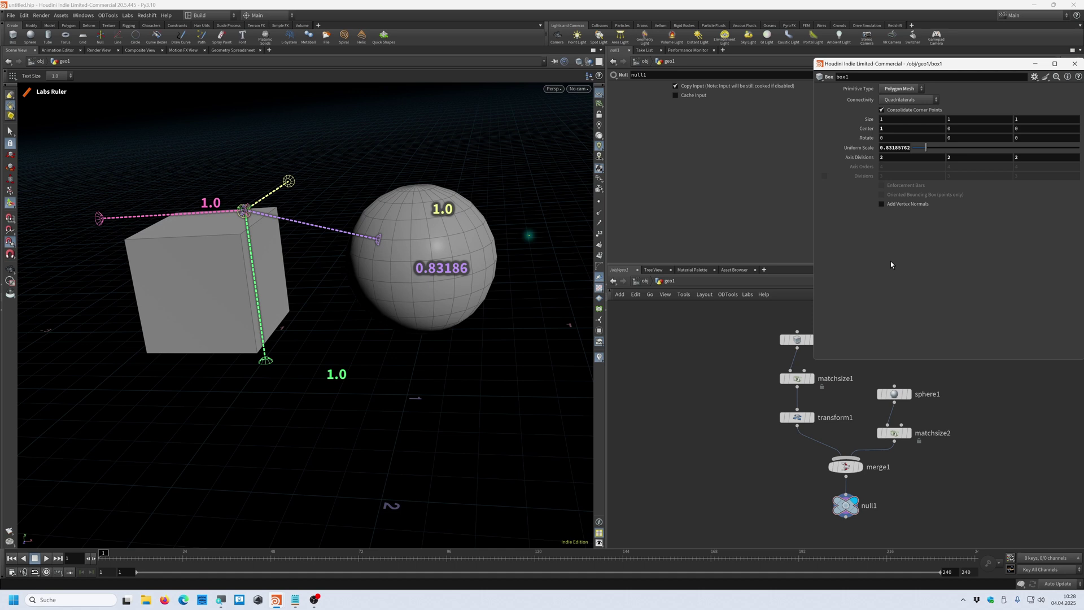
alt+drag(395, 277, 271, 233)
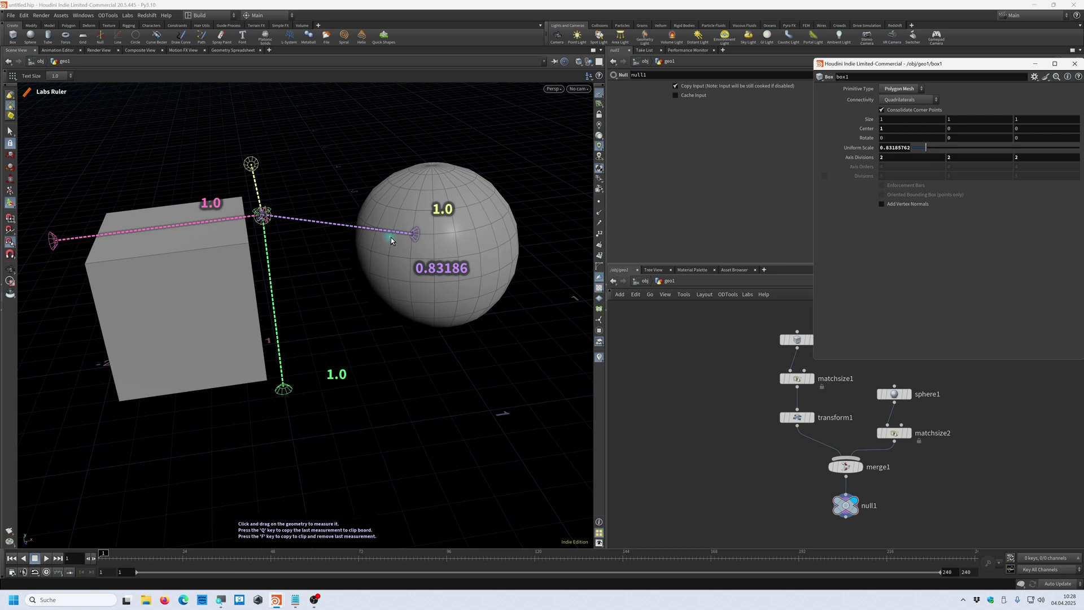
alt+drag(391, 237, 354, 217)
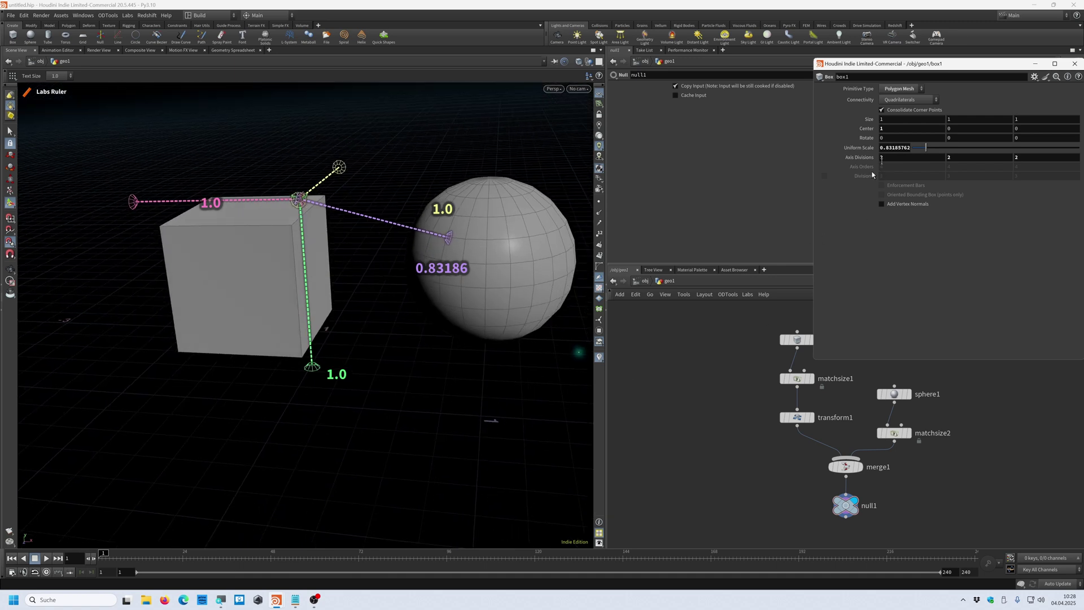
- Switch to Notepad and paste the copied measurement 0.8318576231741175 into the empty document
click(295, 599)
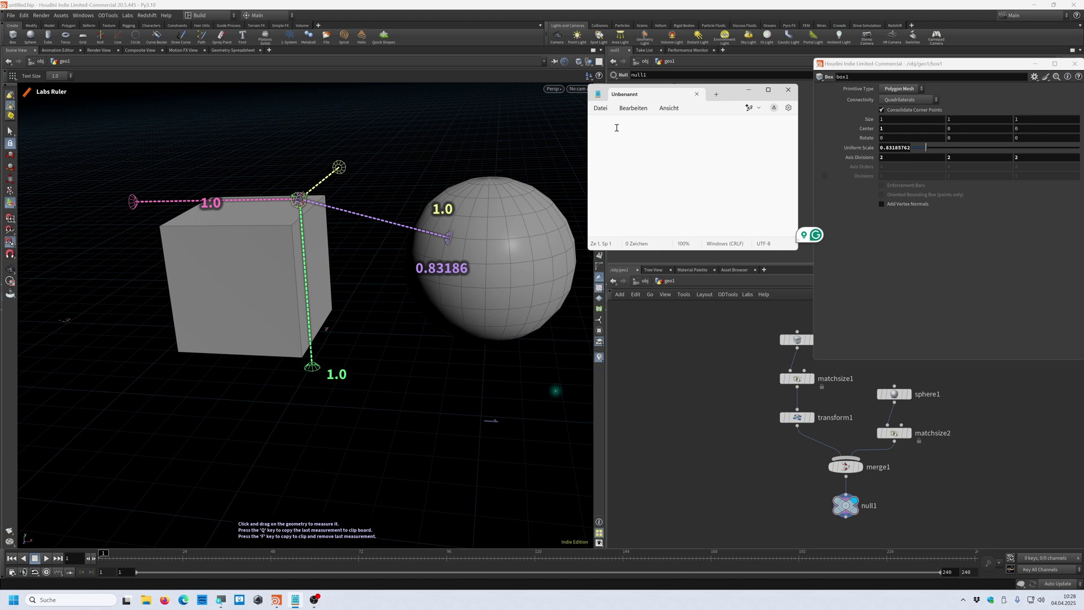
text(0.8318576231741175)
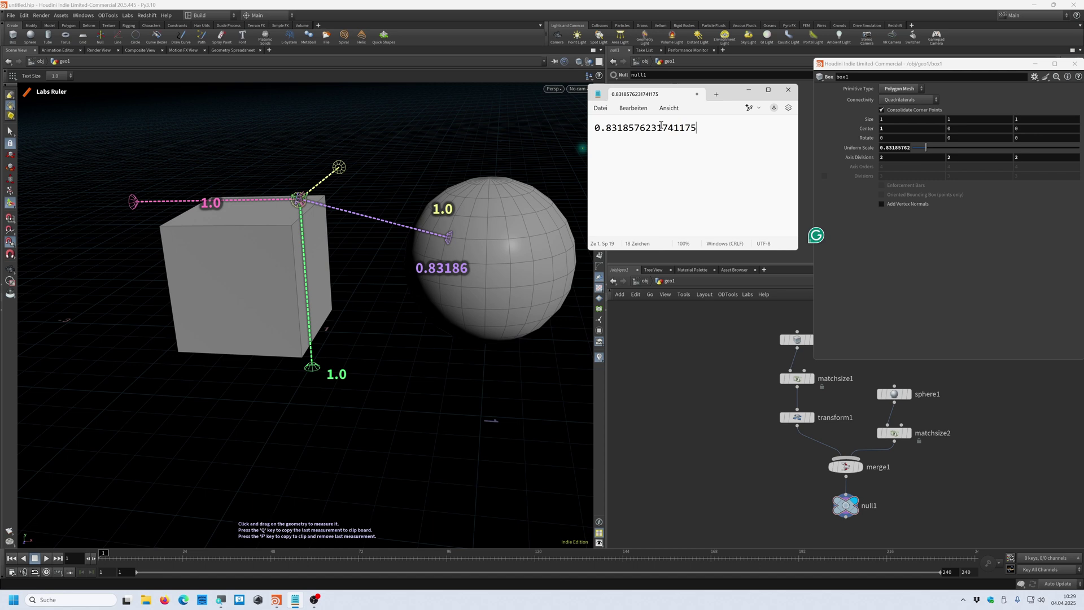
- Look through the point positions of the merged geometry in Houdini's Geometry Spreadsheet
click(235, 50)
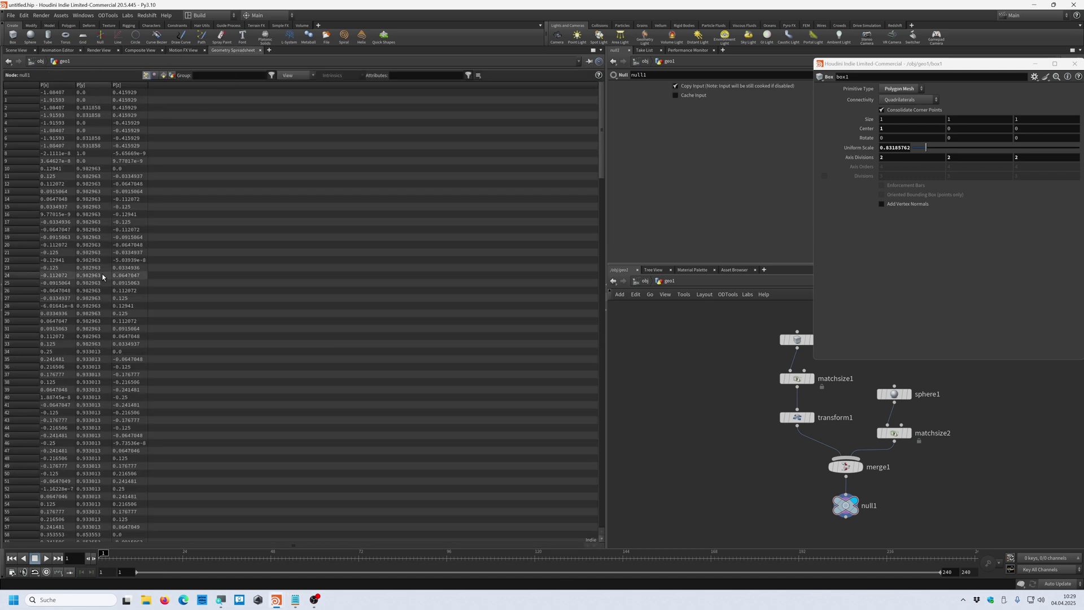
scroll(102, 277, down, 9)
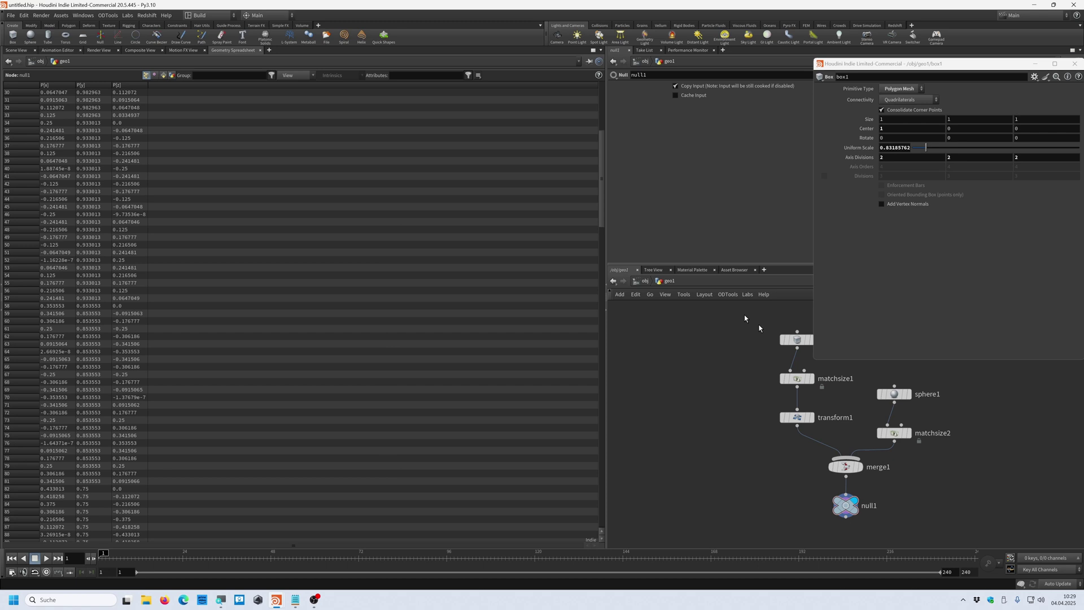
scroll(88, 304, down, 8)
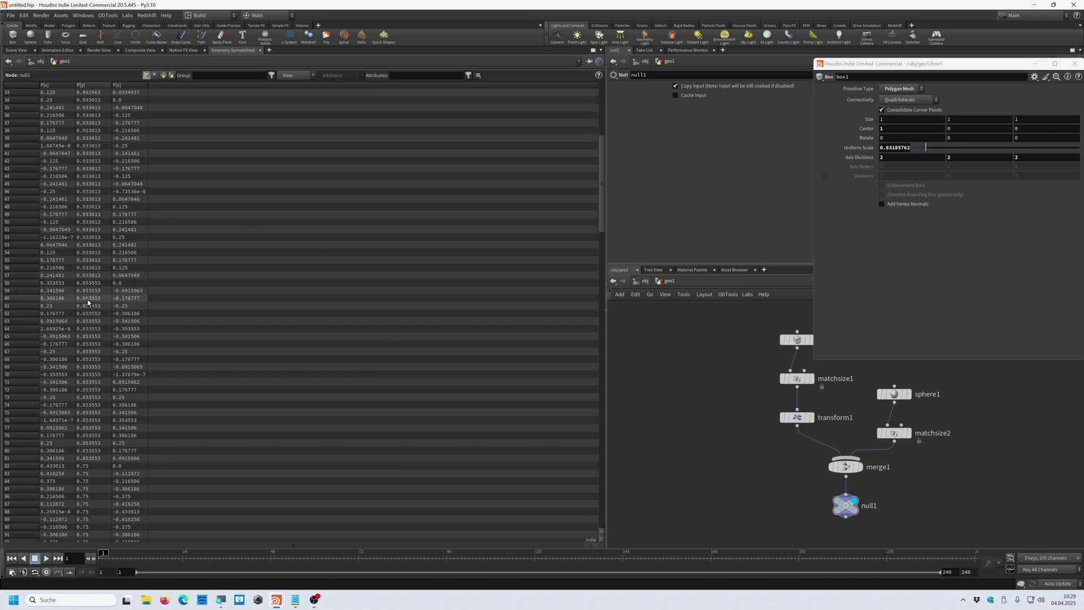
scroll(88, 304, down, 12)
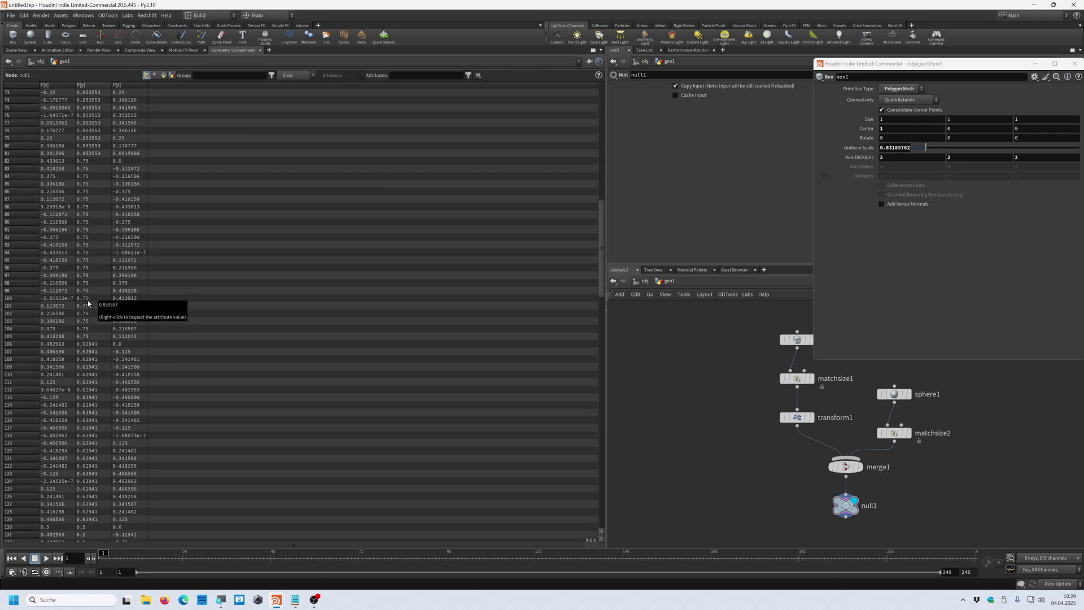
scroll(88, 304, down, 9)
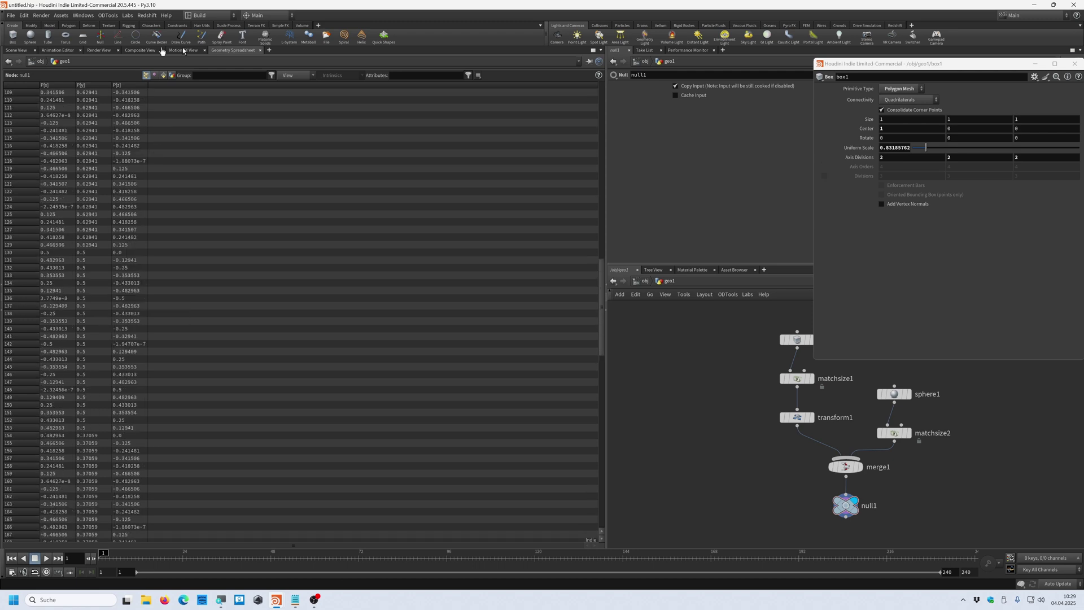
- Return to the scene view and remove all box and sphere ruler measurements
click(14, 50)
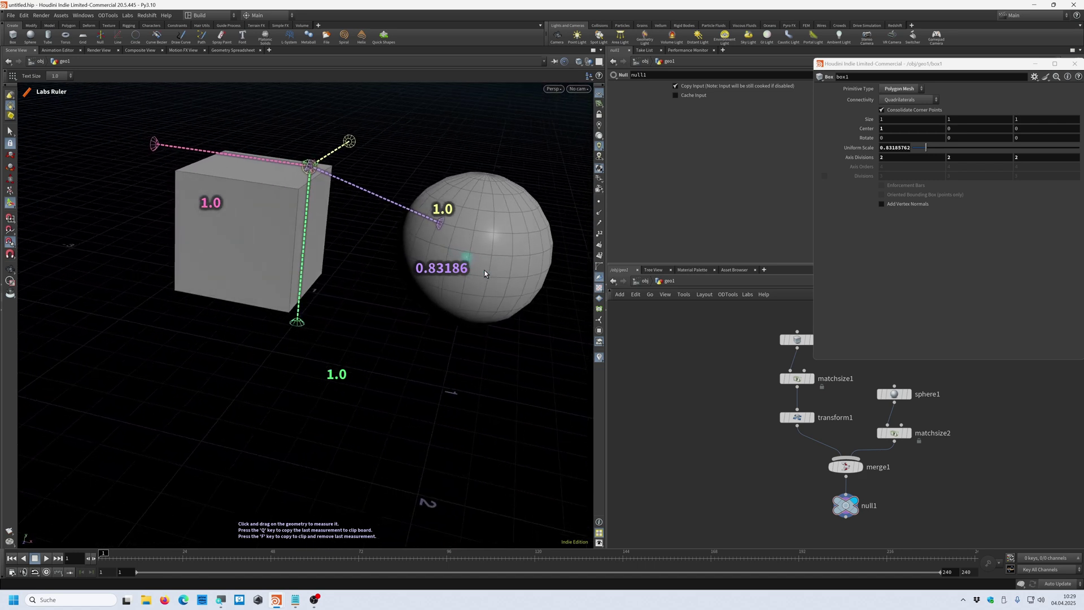
key(f)
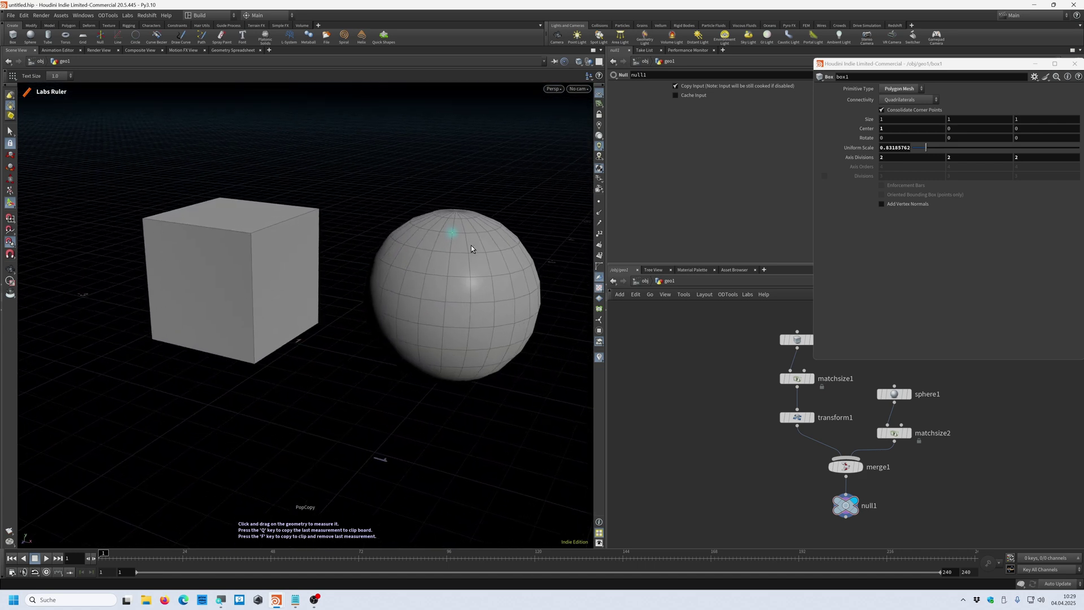